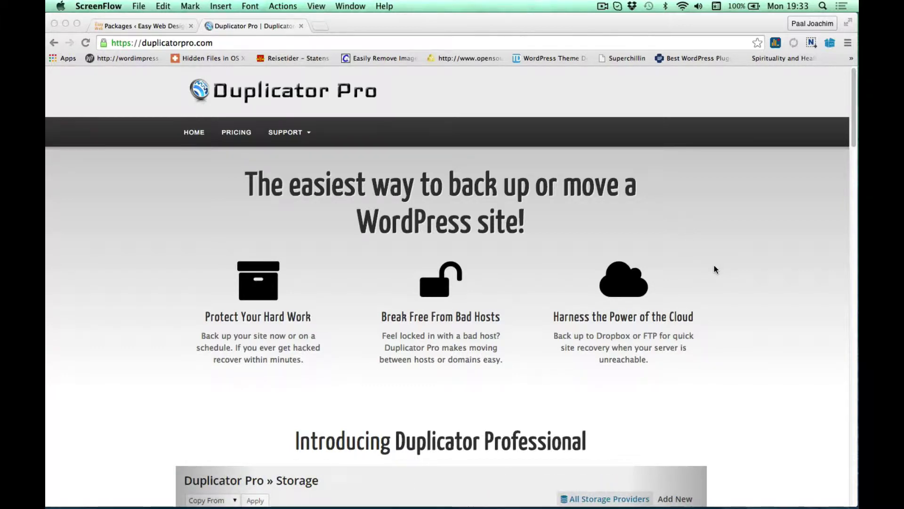
Step: Scroll through the Duplicator Pro website page and back up
scroll(719, 282, "down", 5)
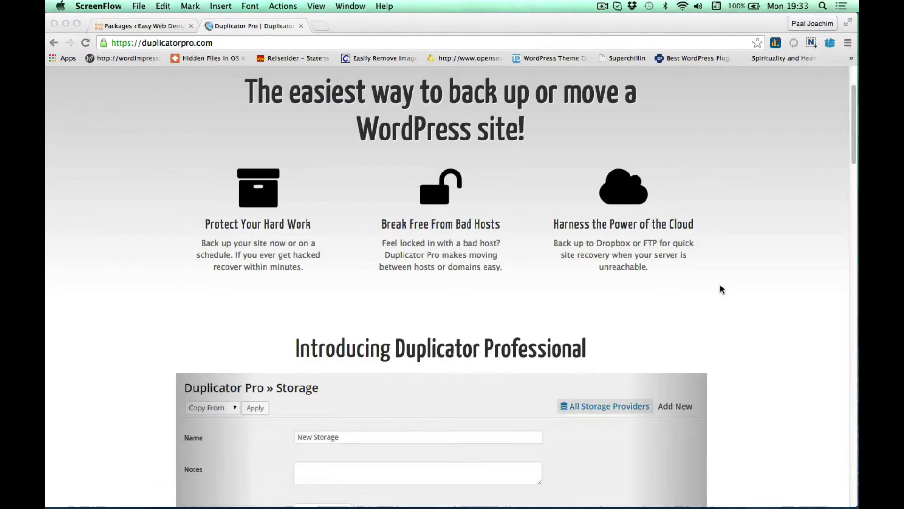
scroll(720, 288, "down", 8)
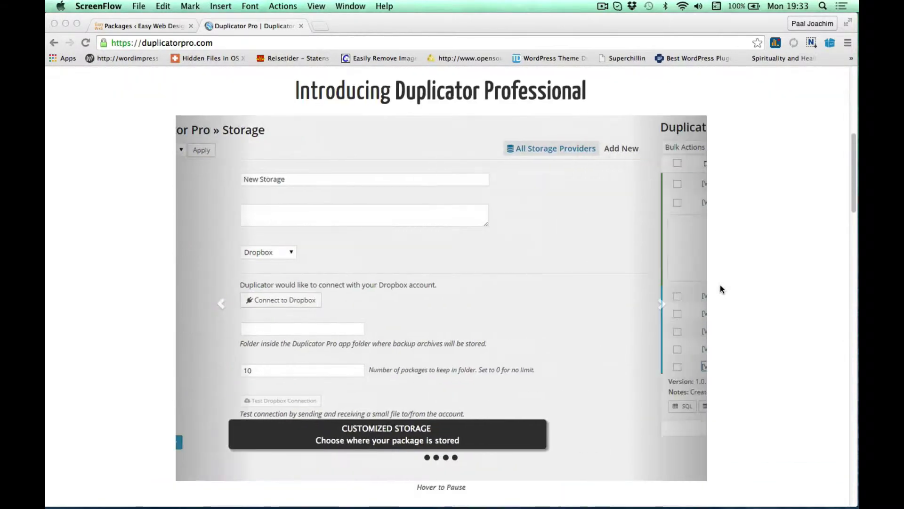
scroll(720, 289, "down", 9)
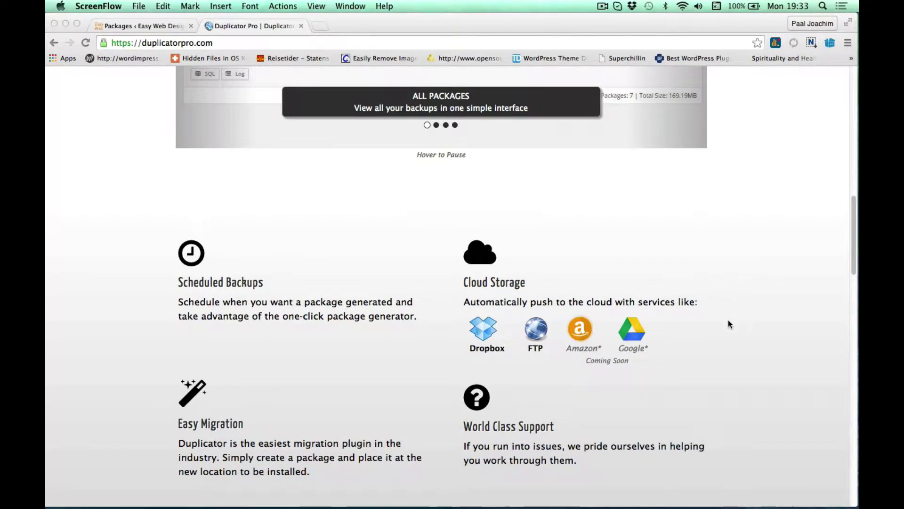
scroll(728, 320, "down", 2)
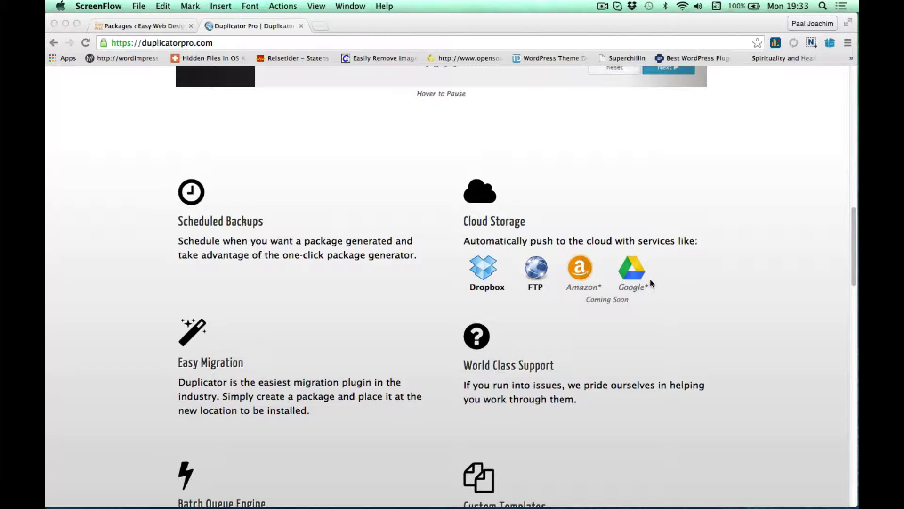
scroll(736, 352, "down", 3)
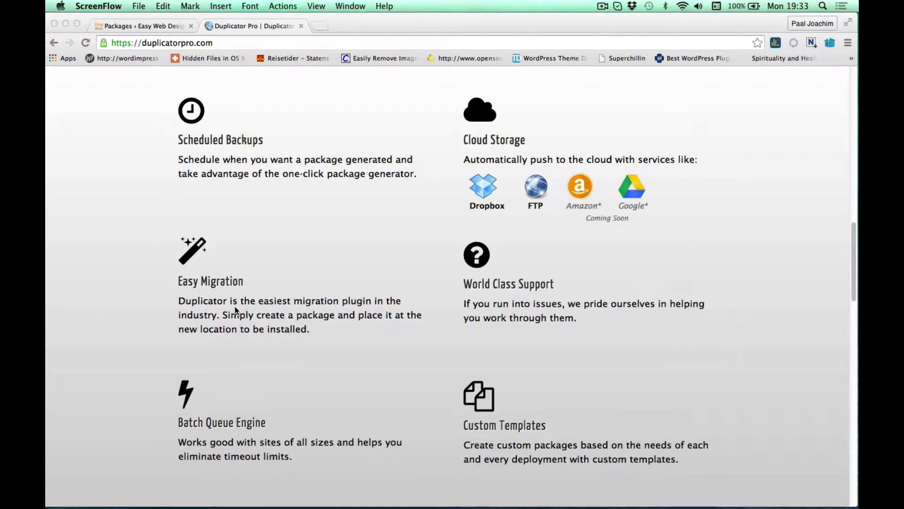
scroll(390, 378, "down", 1)
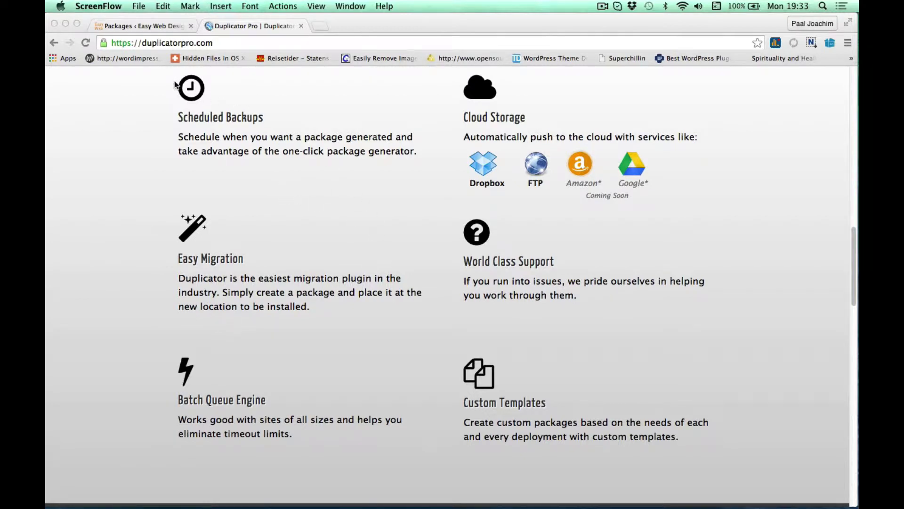
scroll(269, 219, "up", 15)
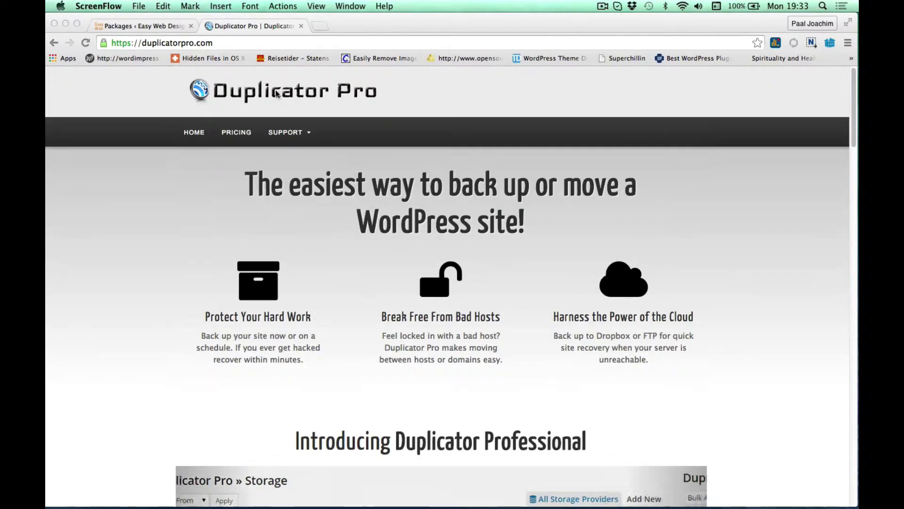
Step: Switch to the Duplicator Pro packages list, browse it, then go to Templates
left_click(148, 27)
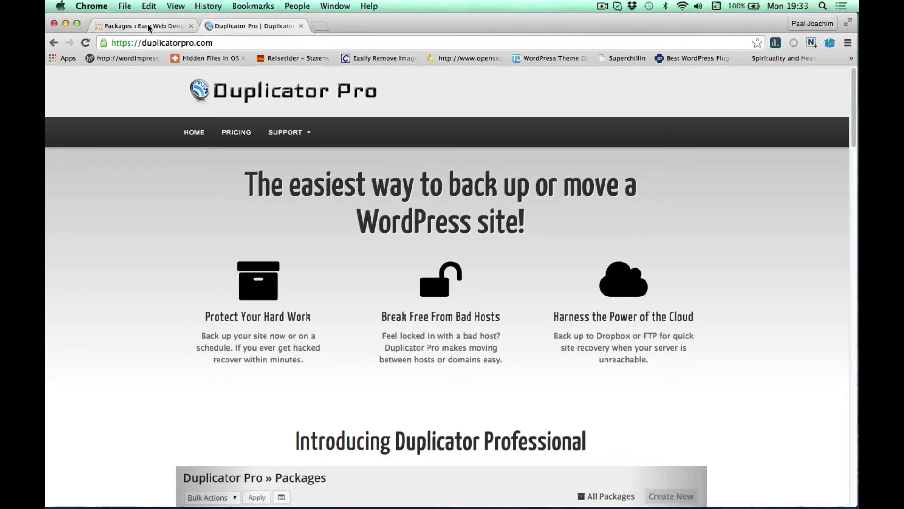
left_click(148, 27)
scroll(180, 367, "down", 1)
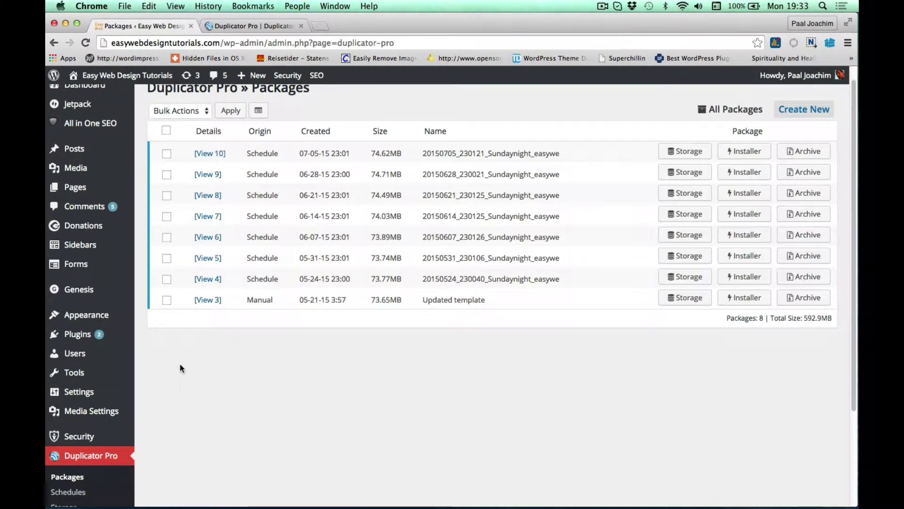
scroll(180, 364, "down", 3)
scroll(180, 364, "up", 5)
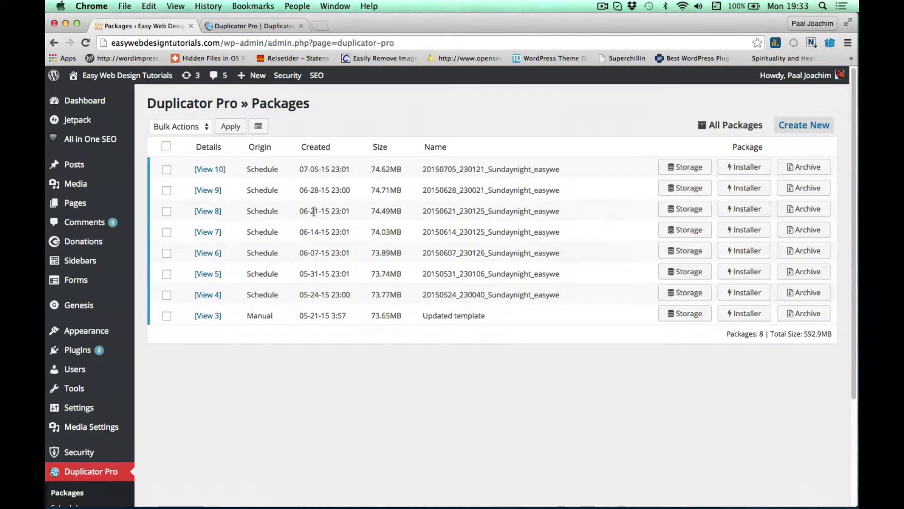
scroll(299, 343, "down", 5)
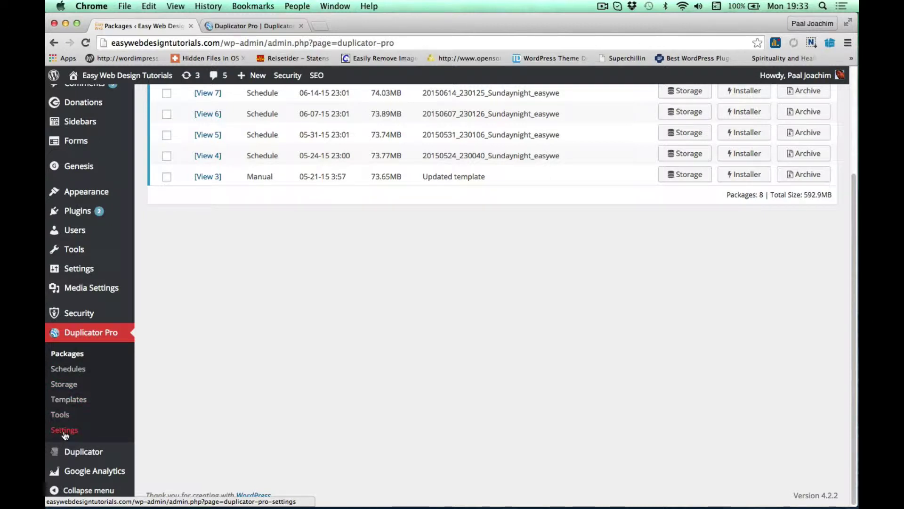
left_click(72, 400)
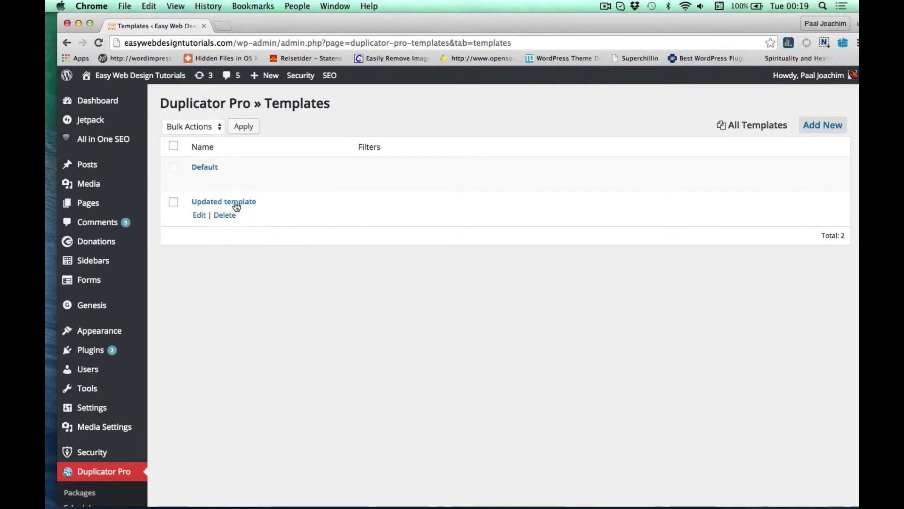
Step: Open the Updated template, select its package name, and toggle the Archive settings section
left_click(236, 202)
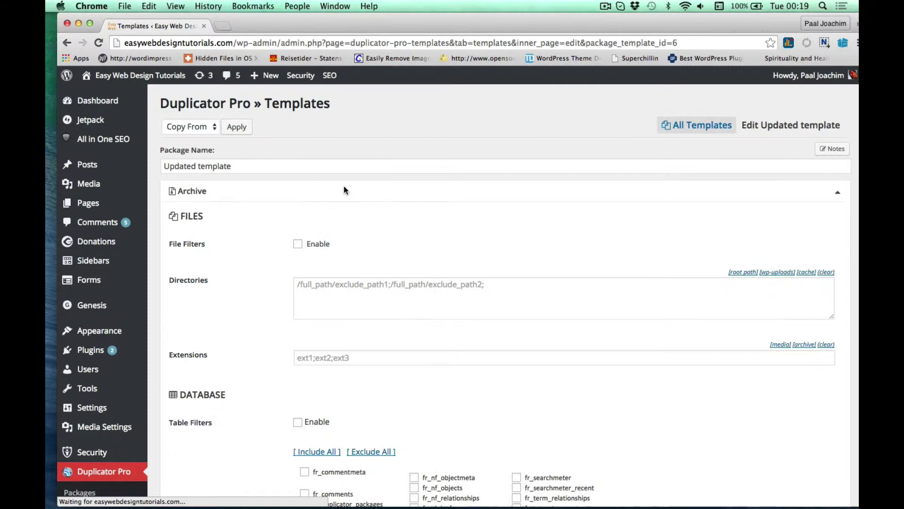
left_click_drag(242, 162, 162, 165)
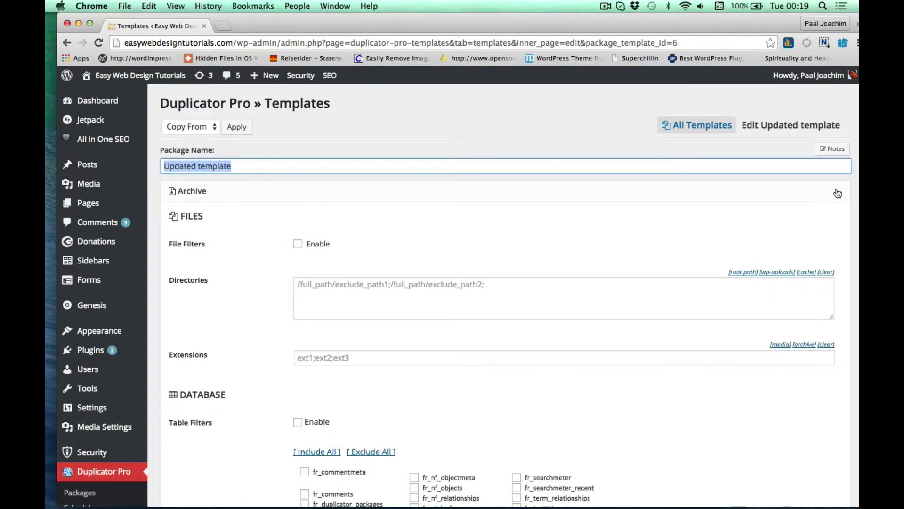
left_click(838, 193)
left_click(838, 193)
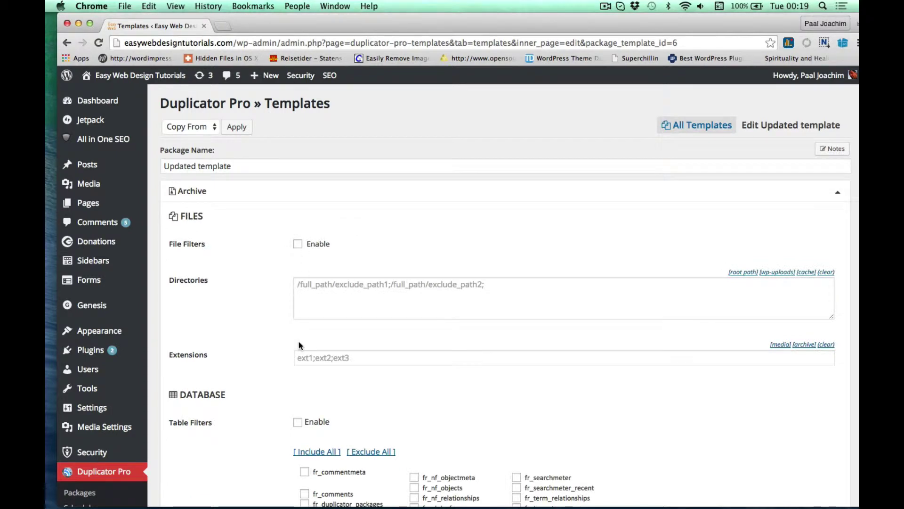
Step: Scroll through the rest of the Updated template's settings
scroll(275, 329, "down", 2)
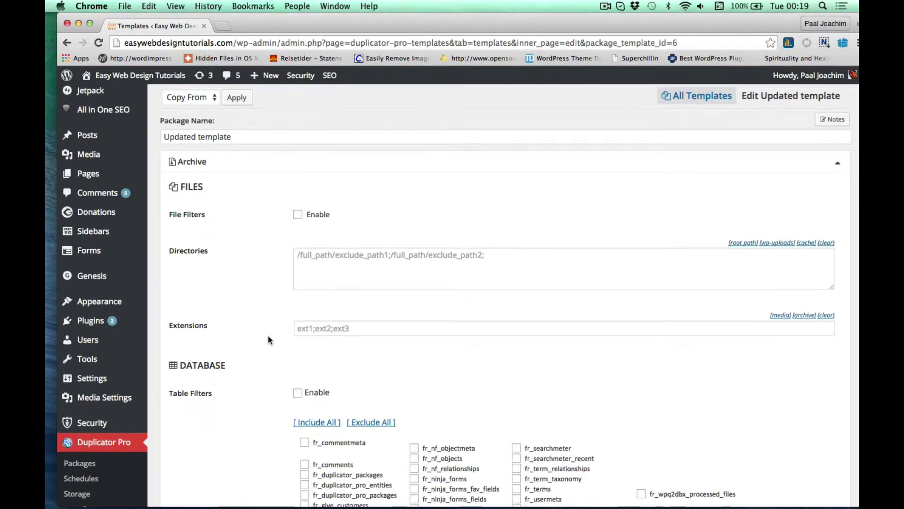
scroll(252, 357, "down", 15)
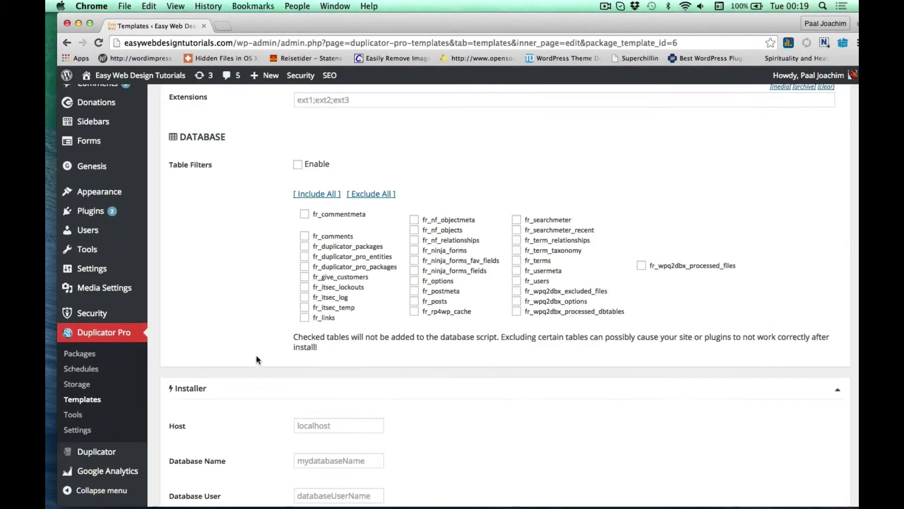
scroll(298, 282, "down", 8)
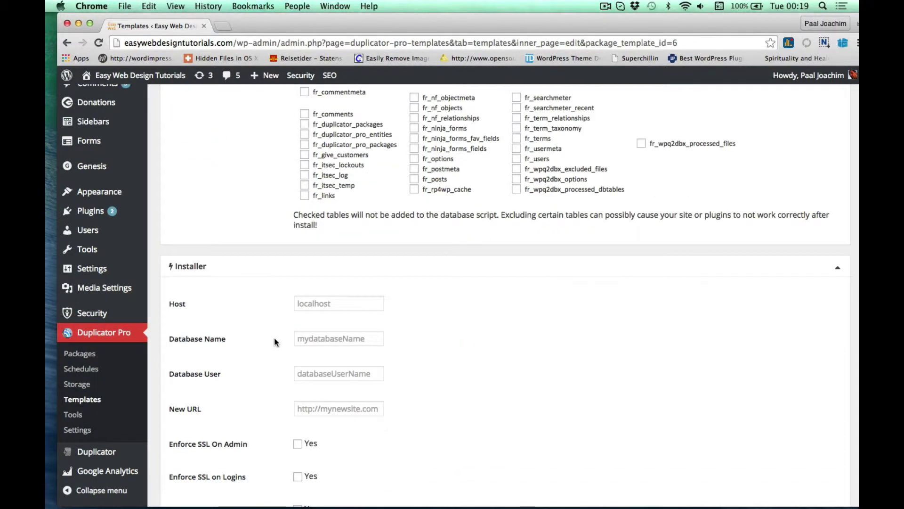
scroll(276, 349, "down", 4)
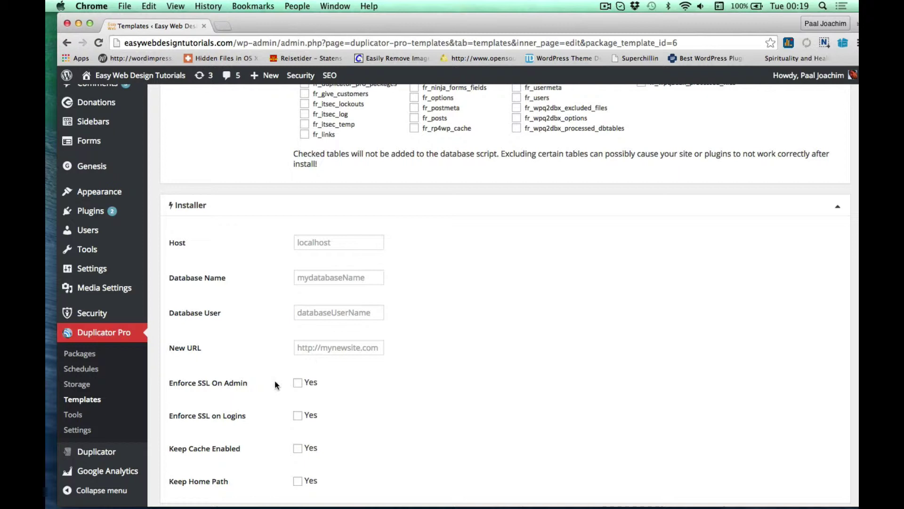
scroll(276, 385, "down", 3)
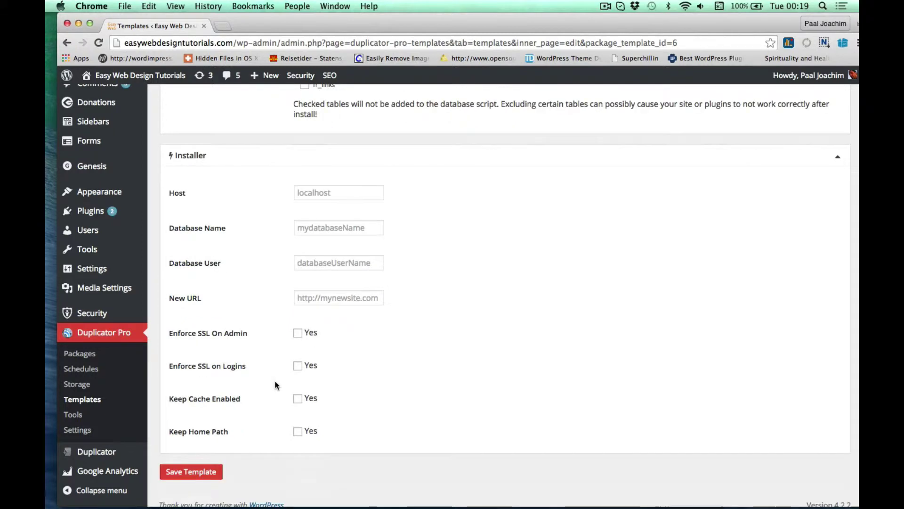
scroll(276, 386, "up", 15)
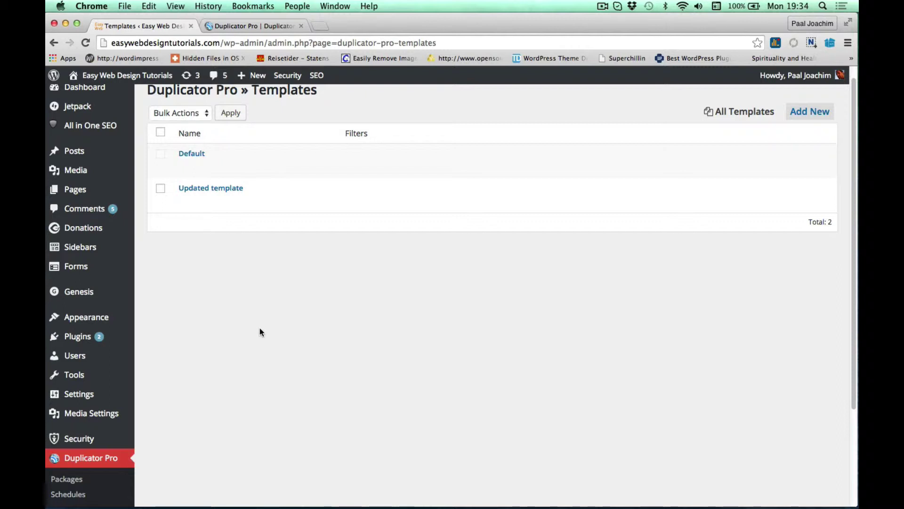
scroll(263, 360, "down", 3)
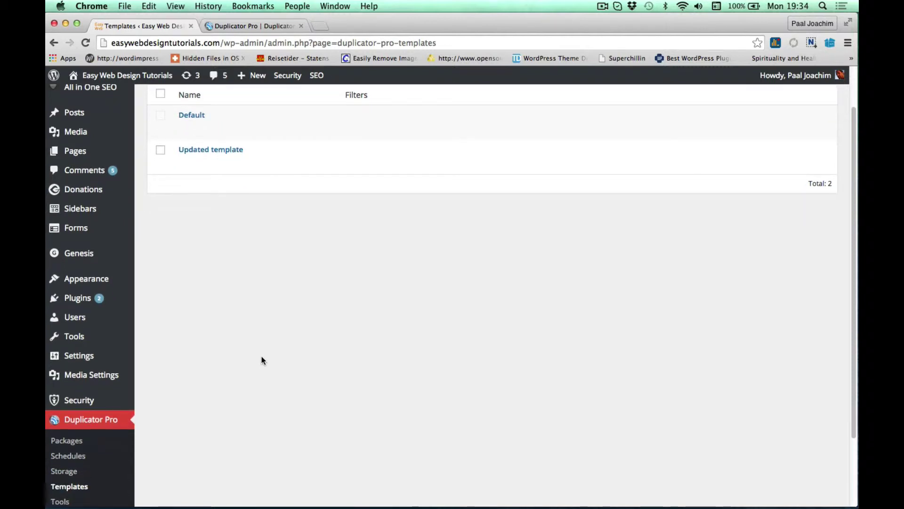
scroll(263, 361, "down", 1)
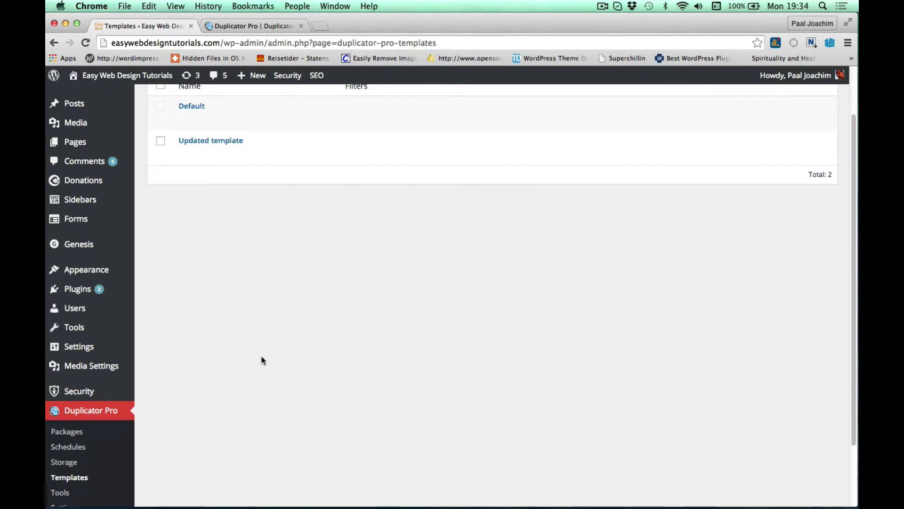
scroll(261, 363, "down", 1)
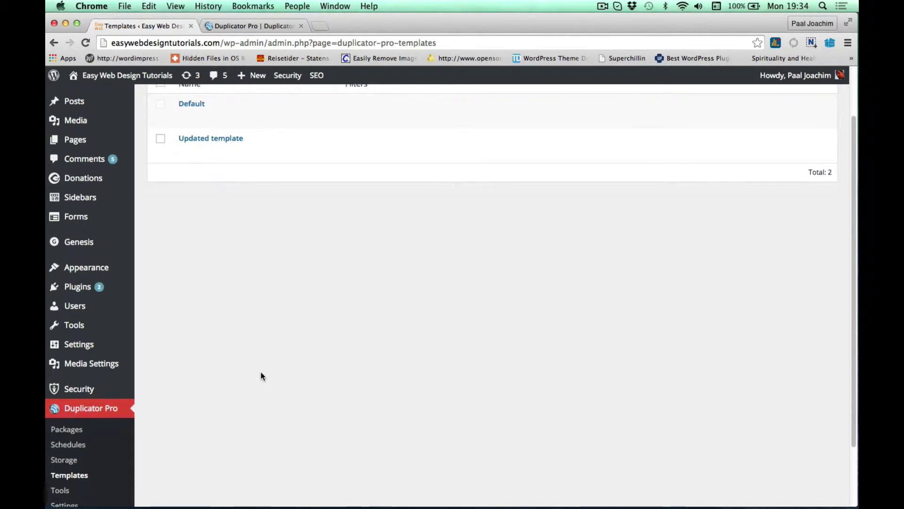
Step: Go to the Duplicator Pro storage providers list and start a new storage provider
left_click(73, 452)
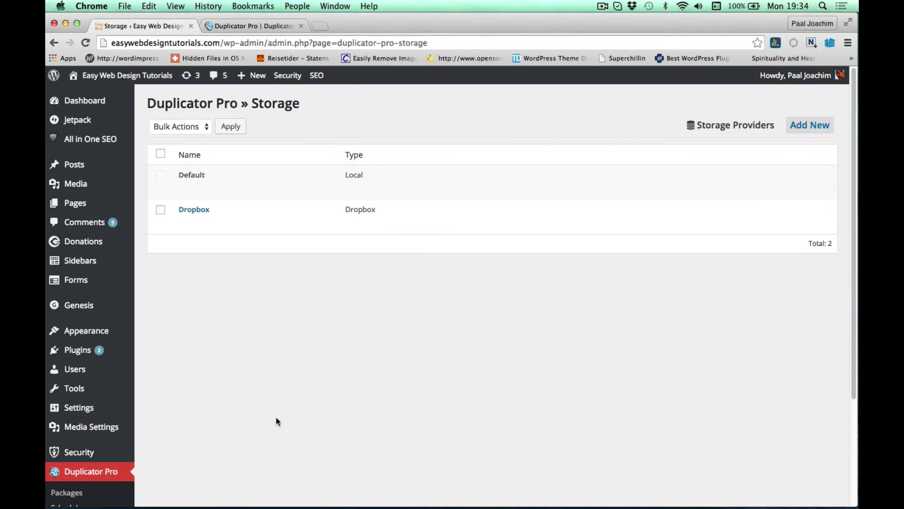
mouse_move(197, 210)
left_click(799, 132)
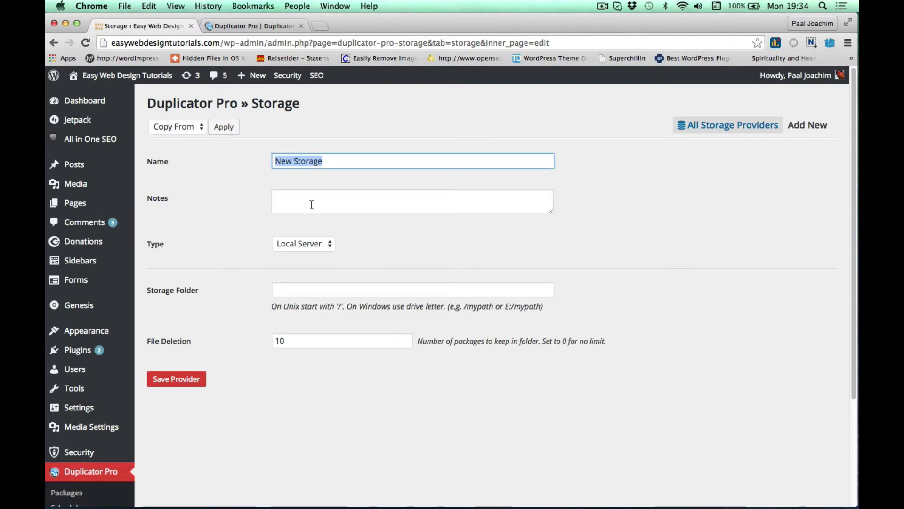
Step: Keep the new storage type as Local Server, passing Storage Folder to File Deletion 10
left_click(297, 206)
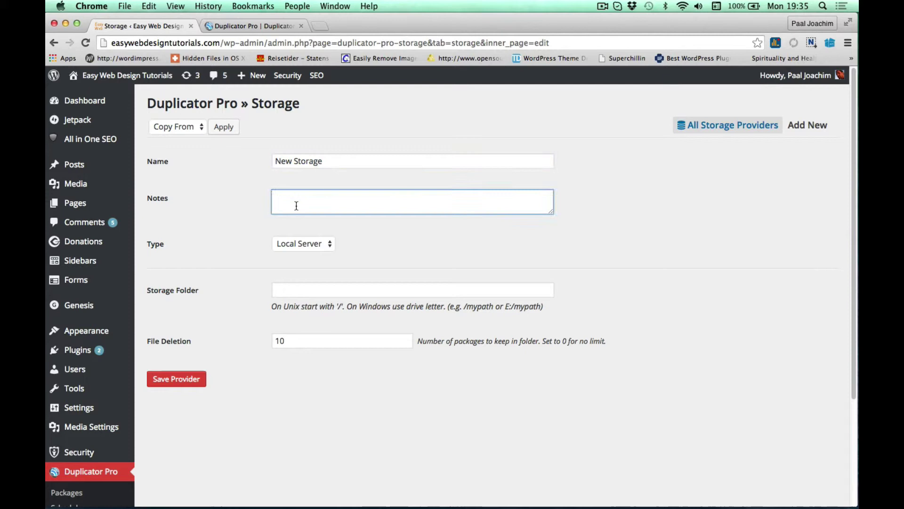
left_click(327, 244)
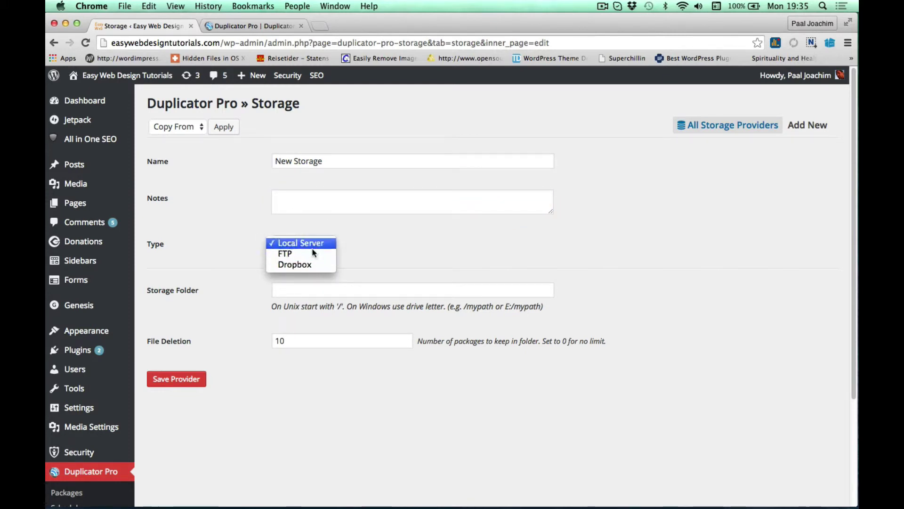
left_click(376, 239)
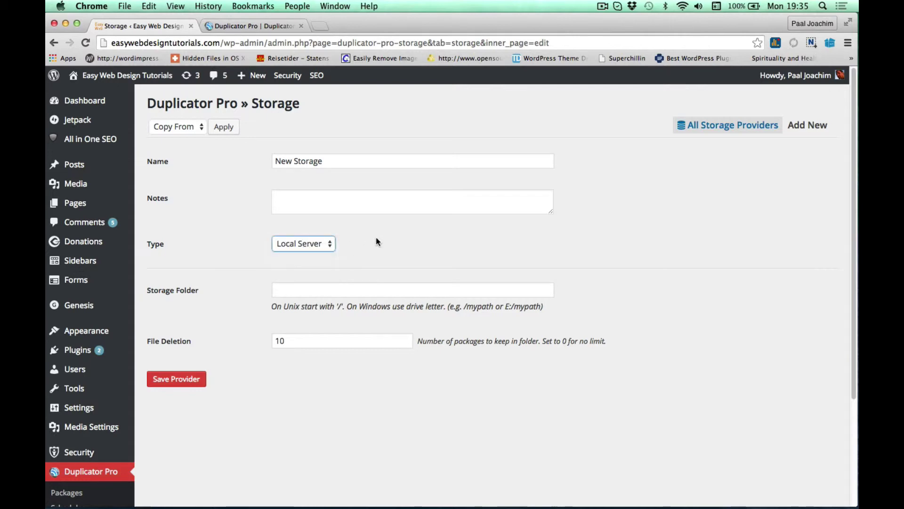
left_click(306, 288)
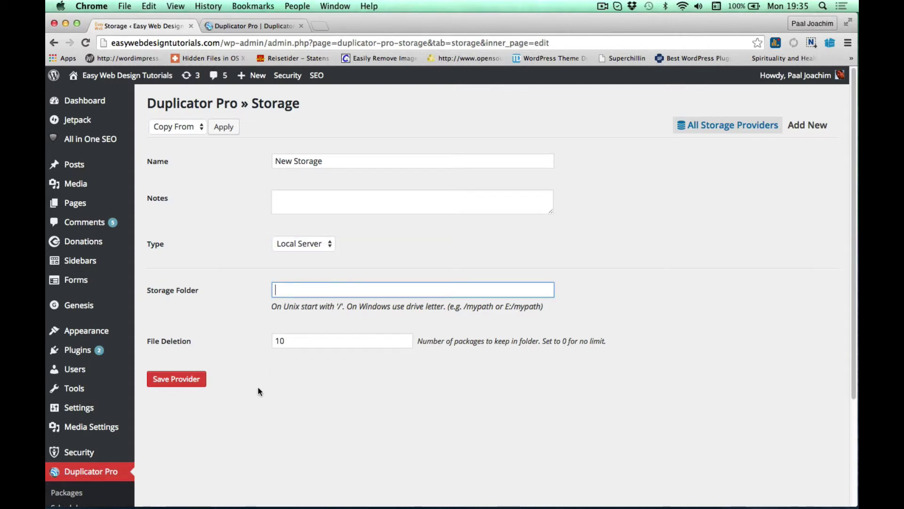
scroll(257, 390, "down", 1)
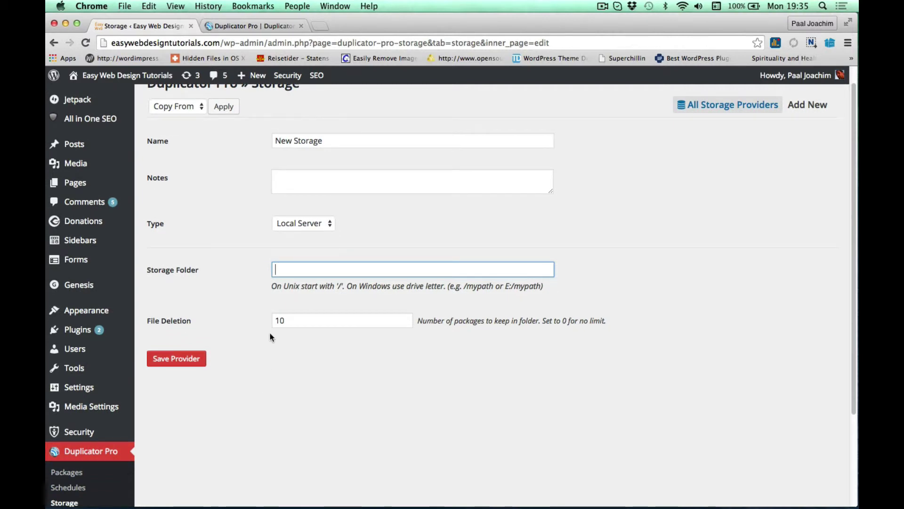
key("Tab")
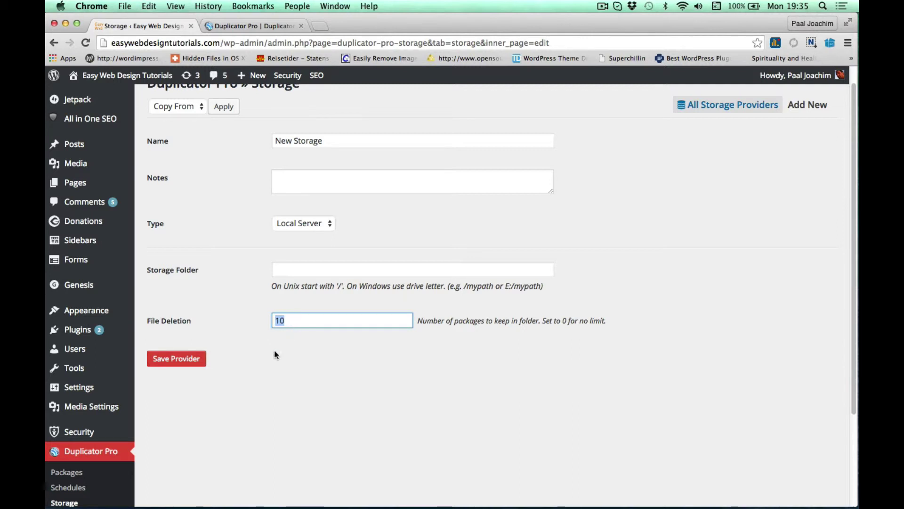
scroll(274, 351, "down", 4)
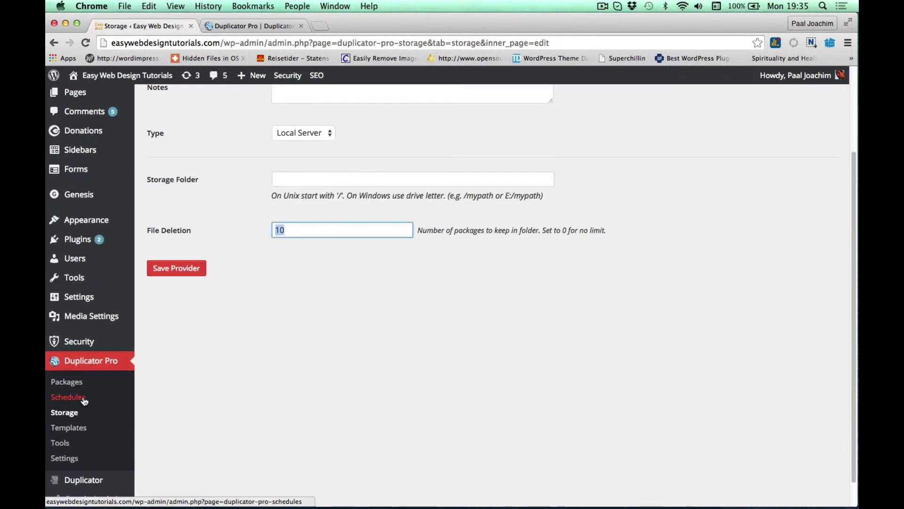
Step: Review the weekly Sunday night backup schedule, then list the 8 packages totalling 592.9MB
left_click(83, 399)
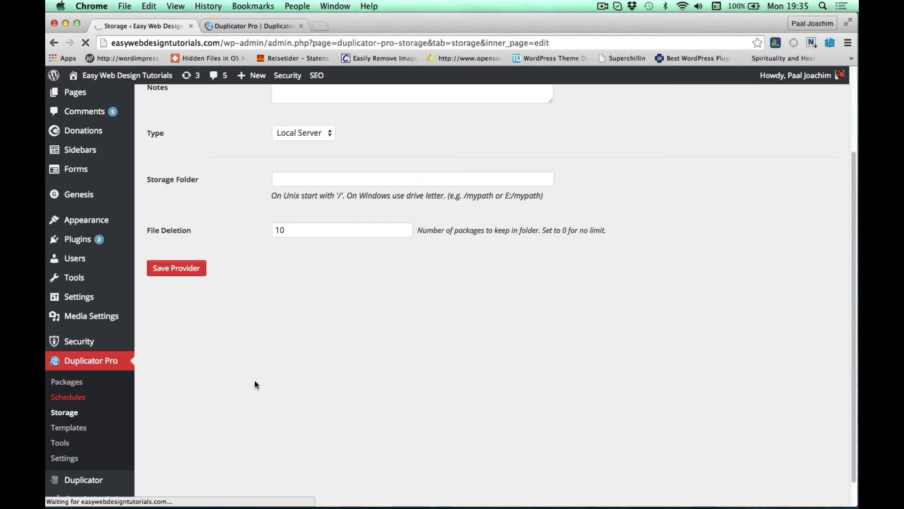
mouse_move(222, 162)
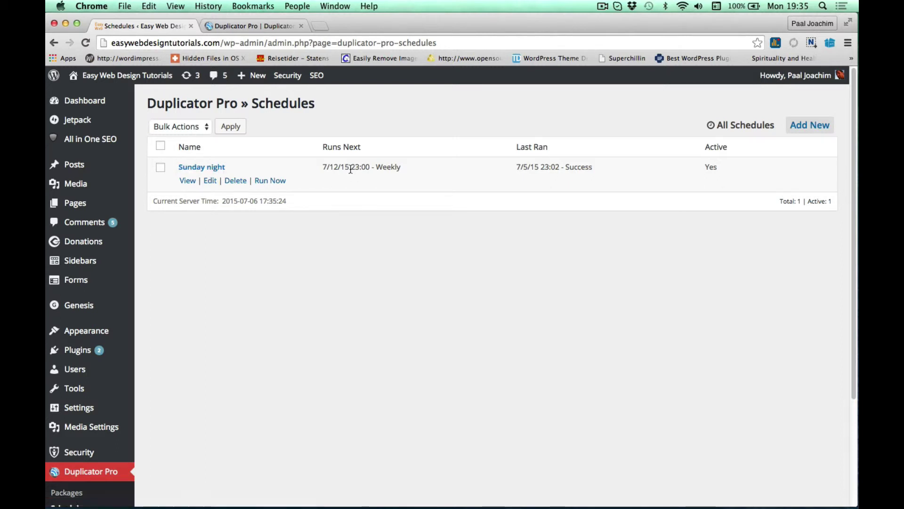
scroll(250, 311, "down", 1)
scroll(249, 310, "down", 3)
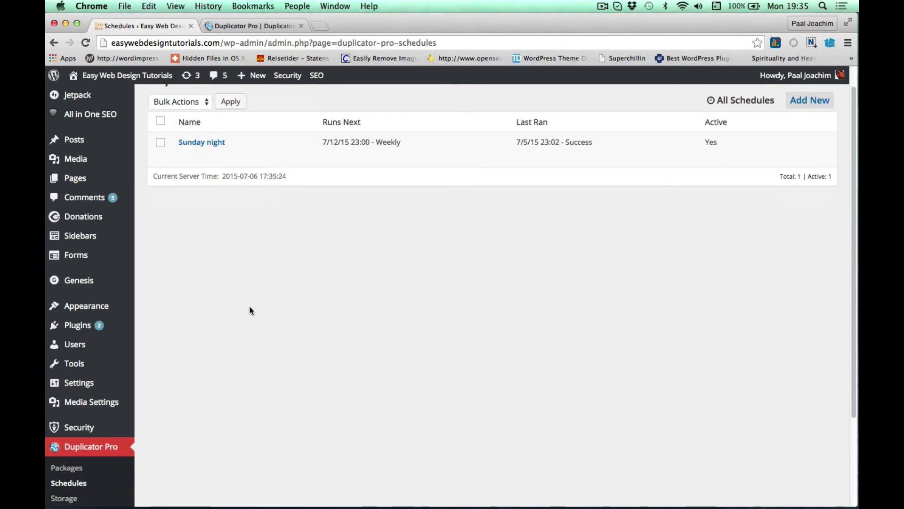
scroll(248, 307, "down", 1)
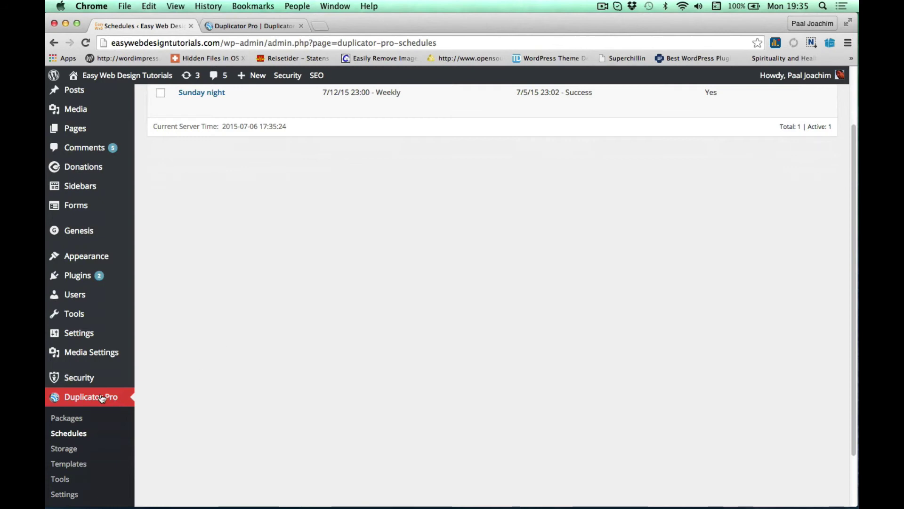
left_click(65, 417)
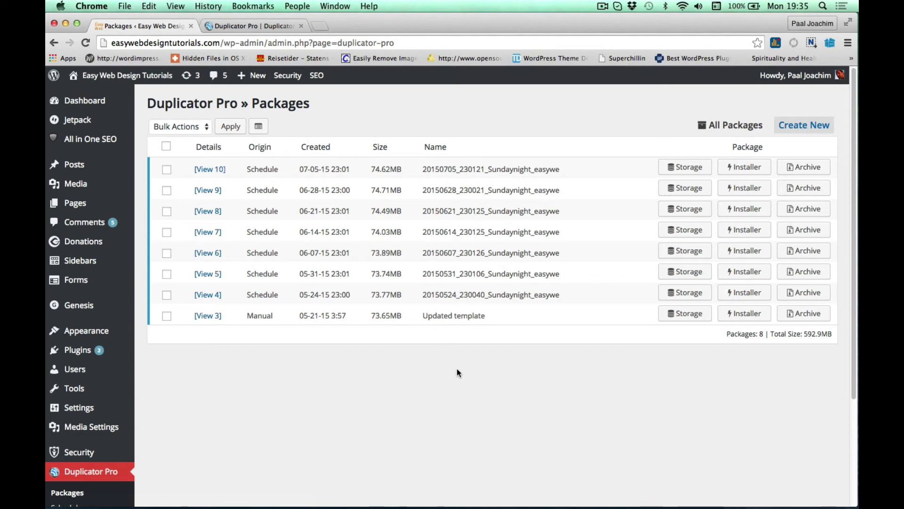
Step: Switch to the duplicatorpro.com homepage tab and scroll its feature overview
left_click(286, 27)
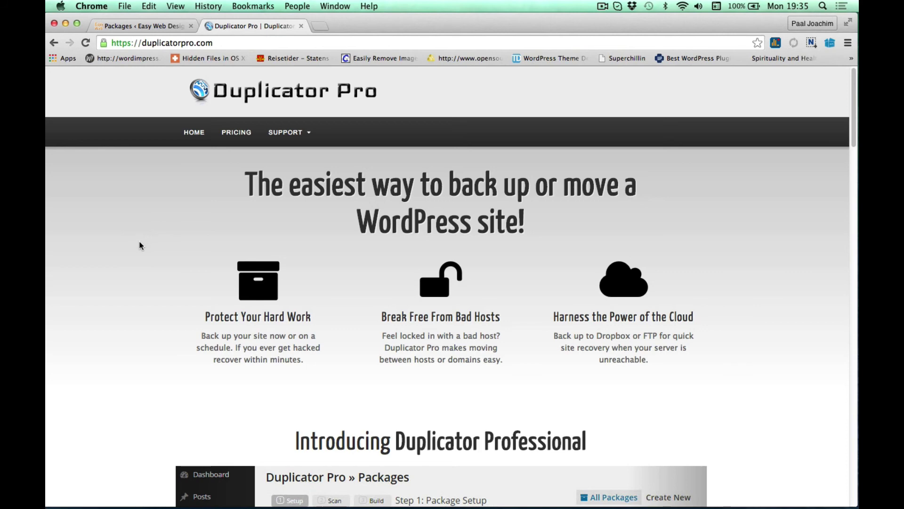
scroll(138, 262, "down", 3)
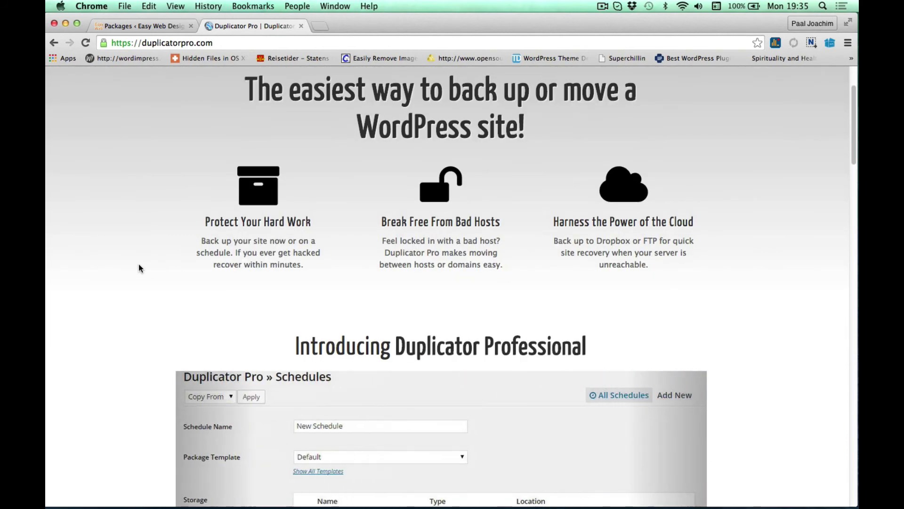
scroll(138, 264, "up", 3)
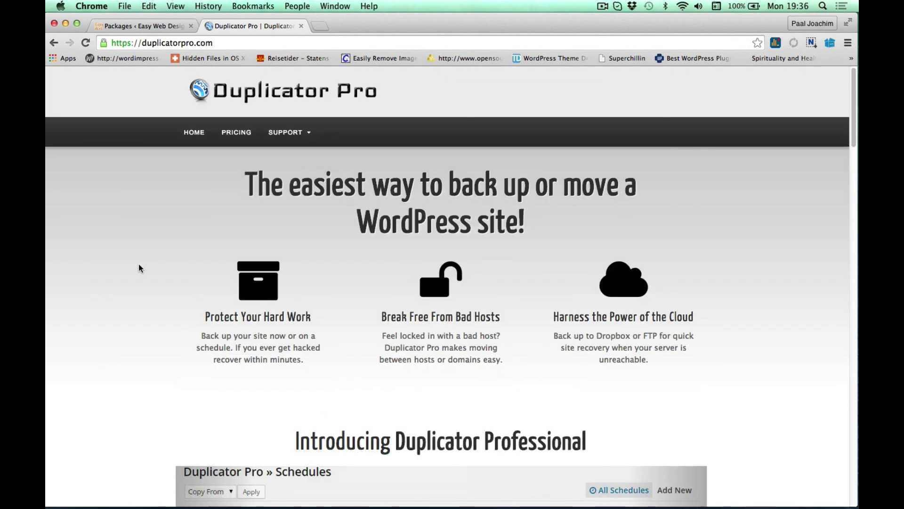